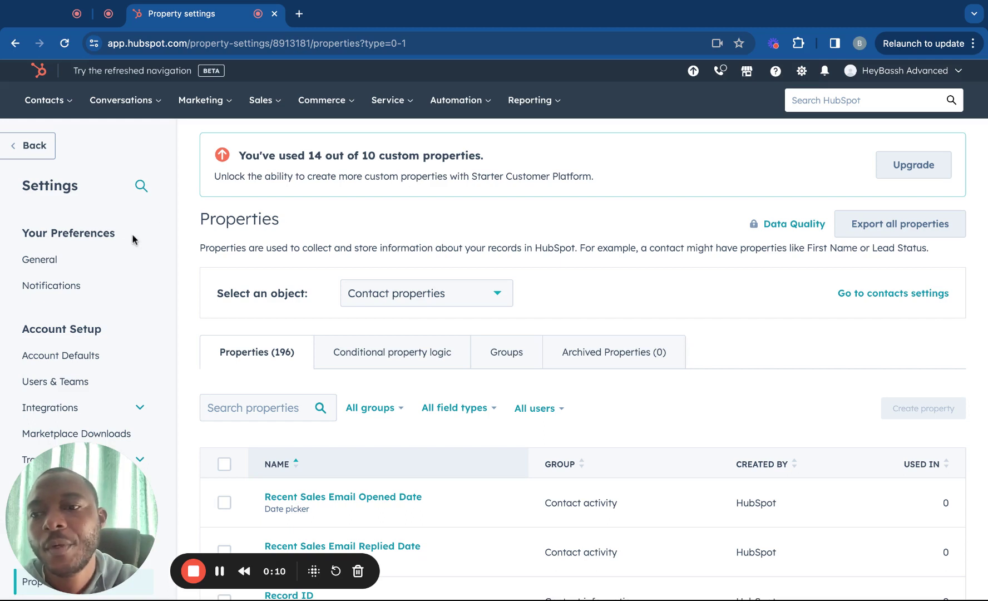
- Open the custom object settings and start creating a new custom object
scroll(132, 239, "down", 5)
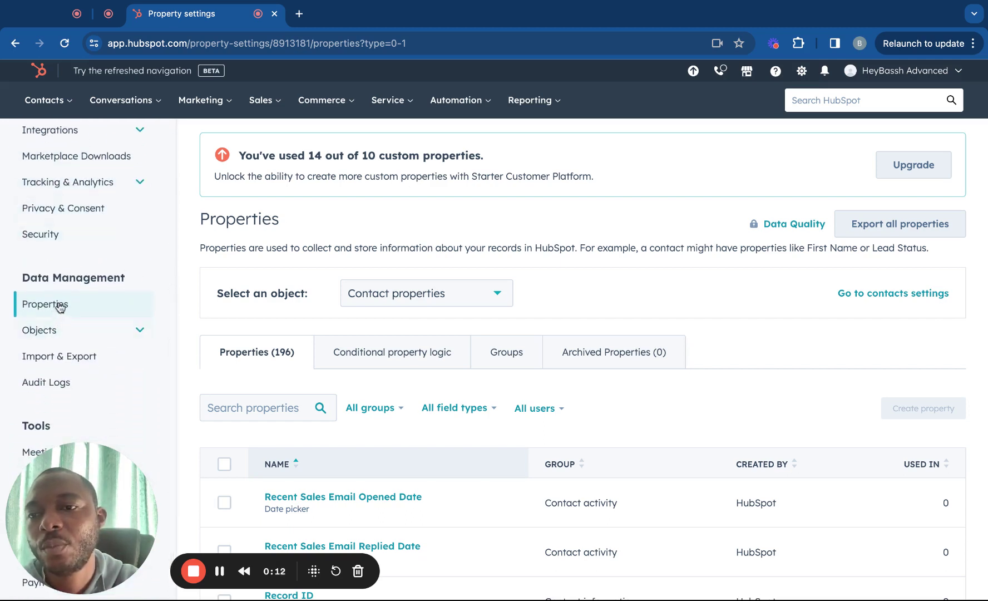
left_click(99, 333)
scroll(101, 336, "down", 2)
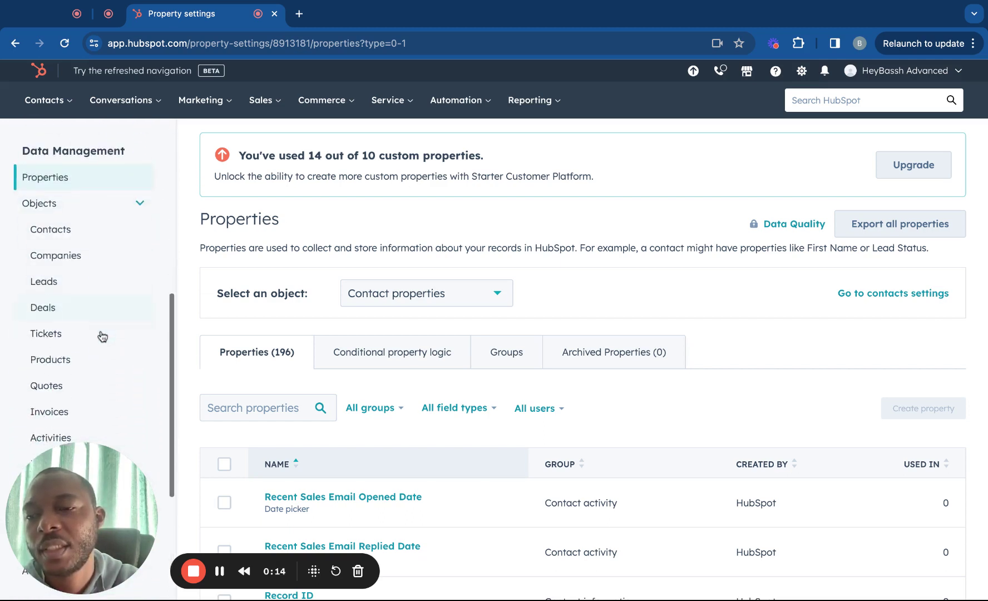
scroll(101, 335, "down", 4)
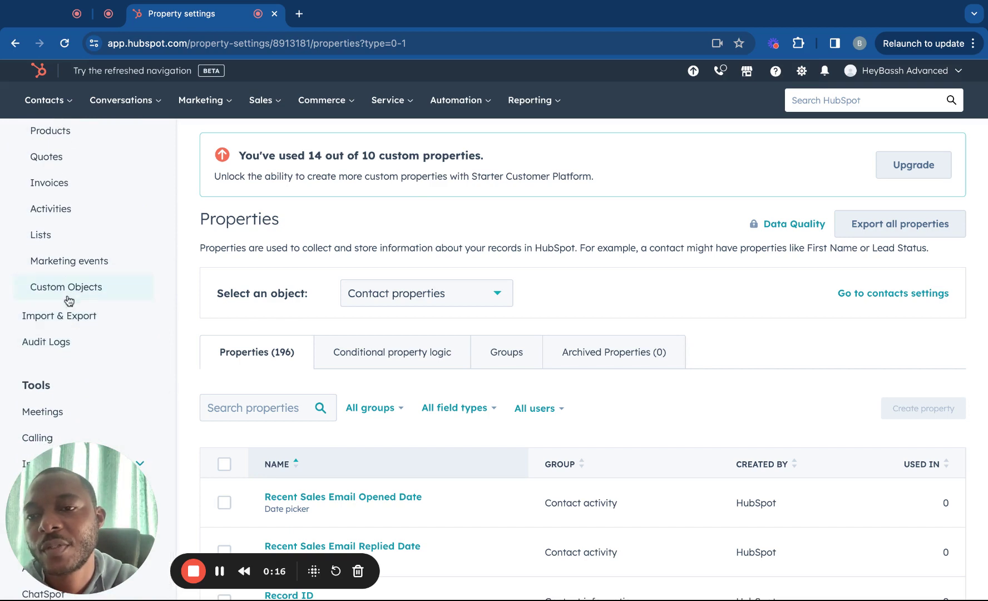
left_click(77, 296)
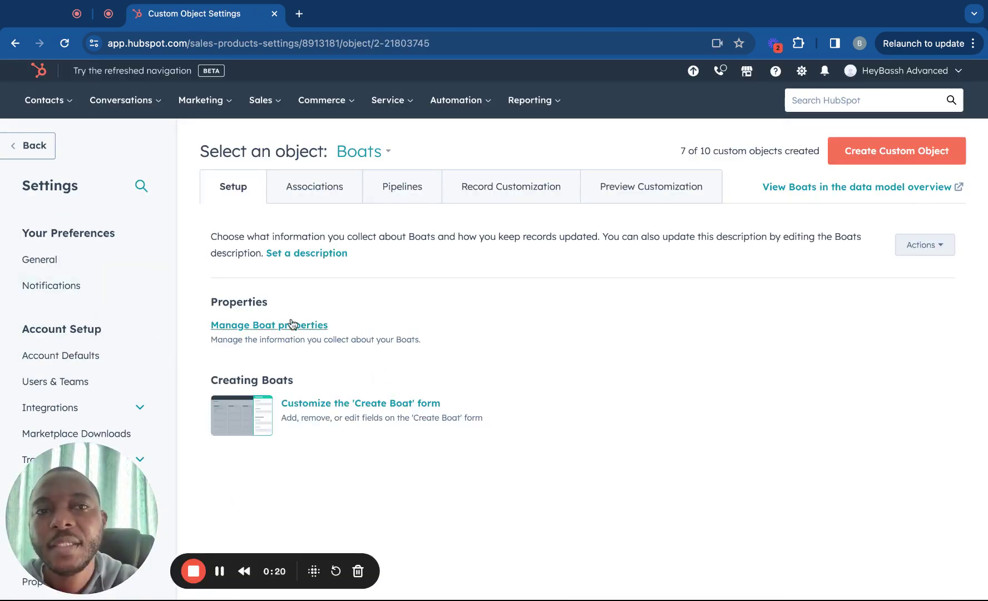
left_click(895, 158)
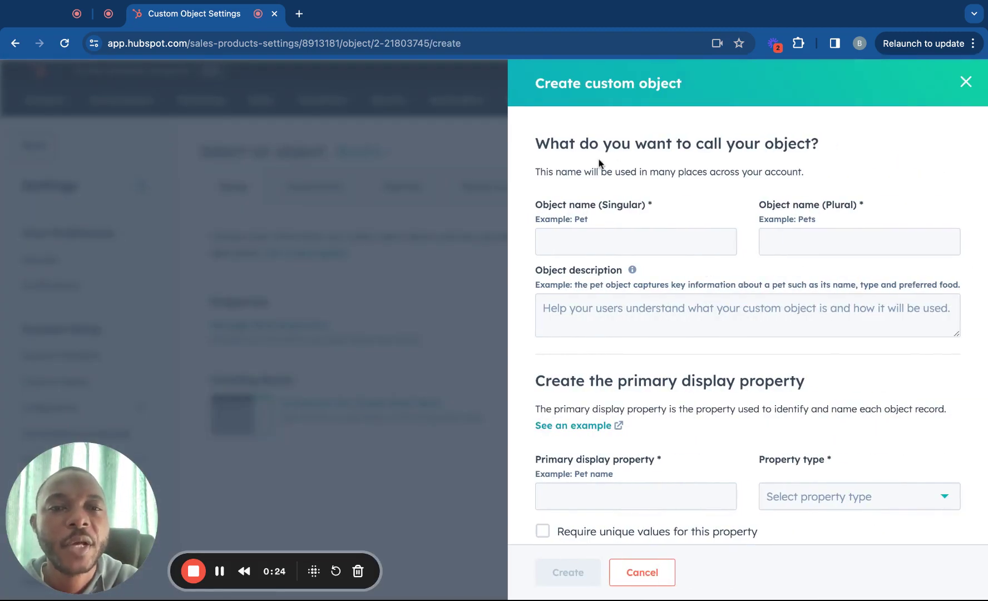
scroll(613, 360, "down", 3)
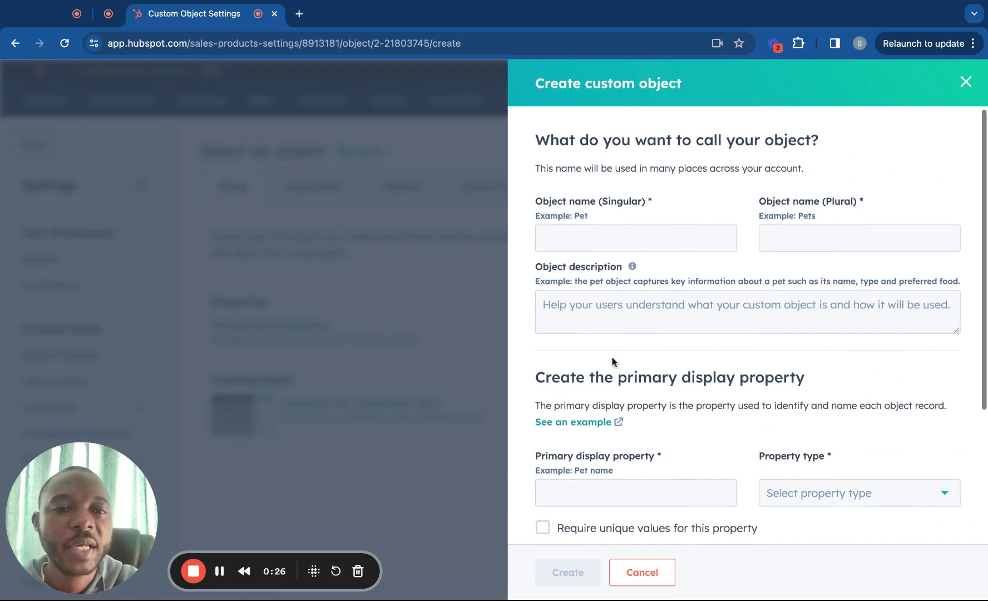
scroll(614, 362, "up", 3)
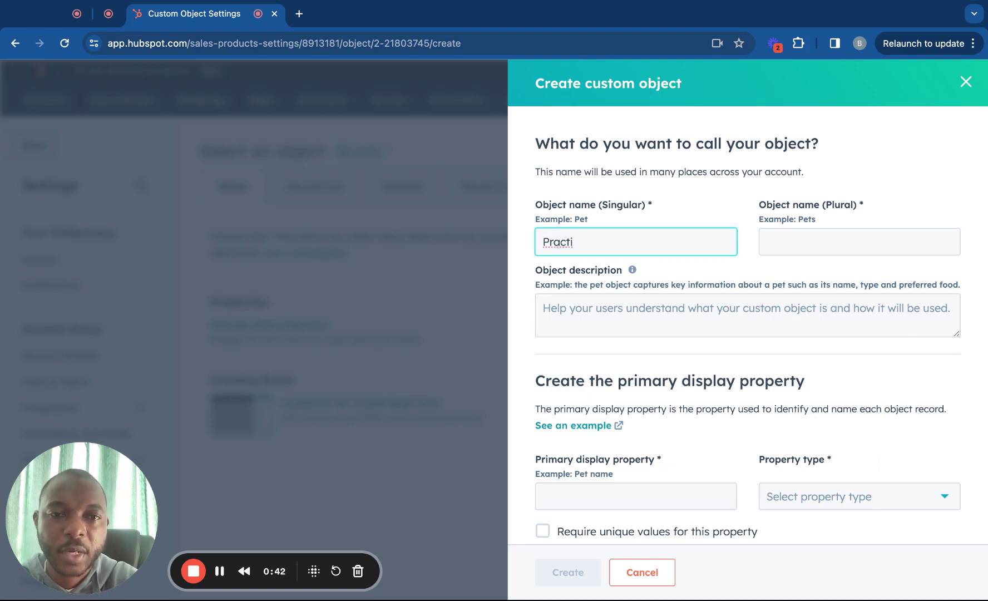
- Name the custom object "Doctor" in the singular and "Doctors" in the plural
type("tion")
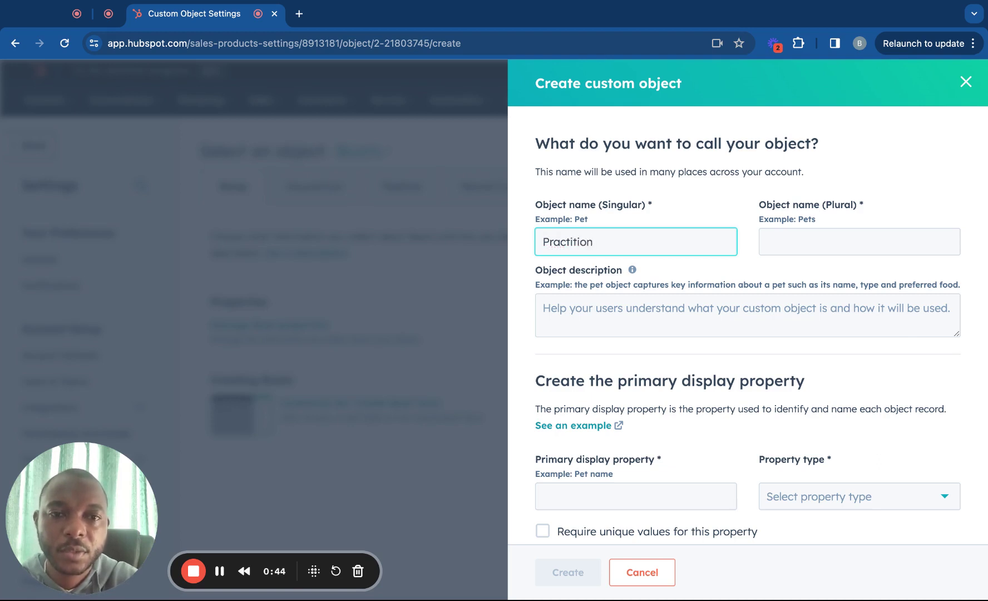
type("er")
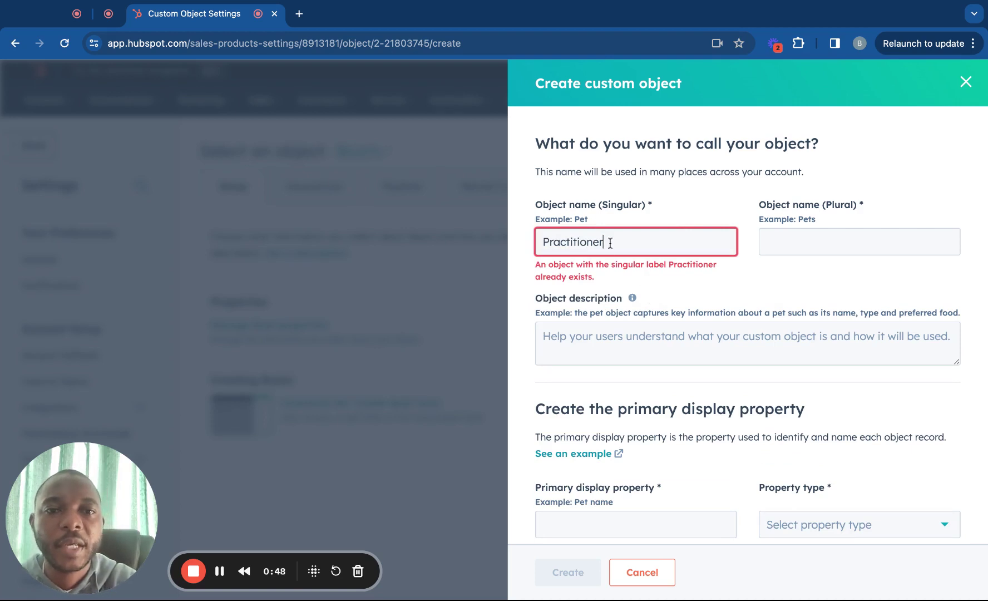
left_click_drag(610, 243, 514, 240)
key("BackSpace")
type("Doctor")
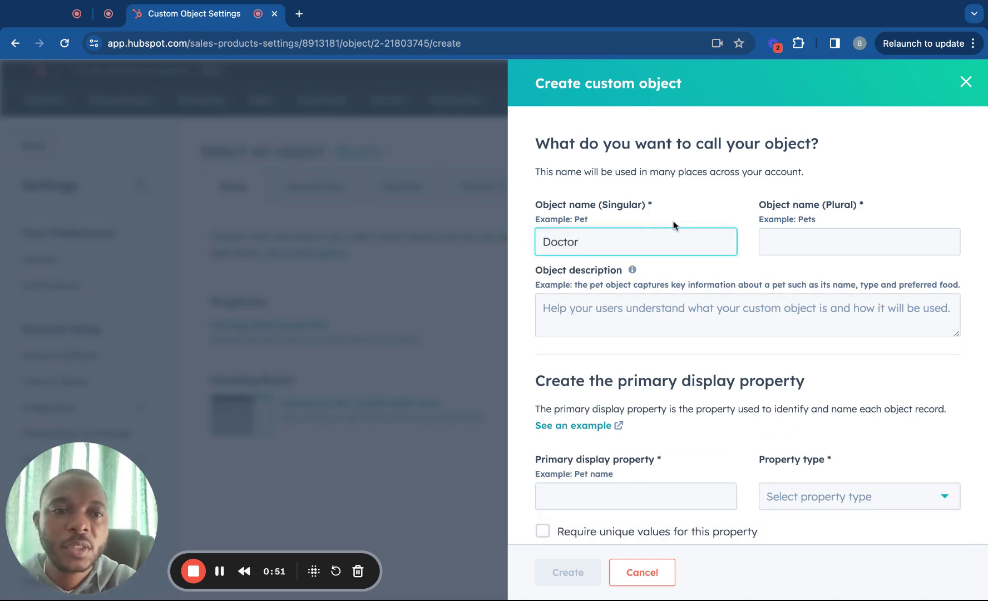
left_click(771, 230)
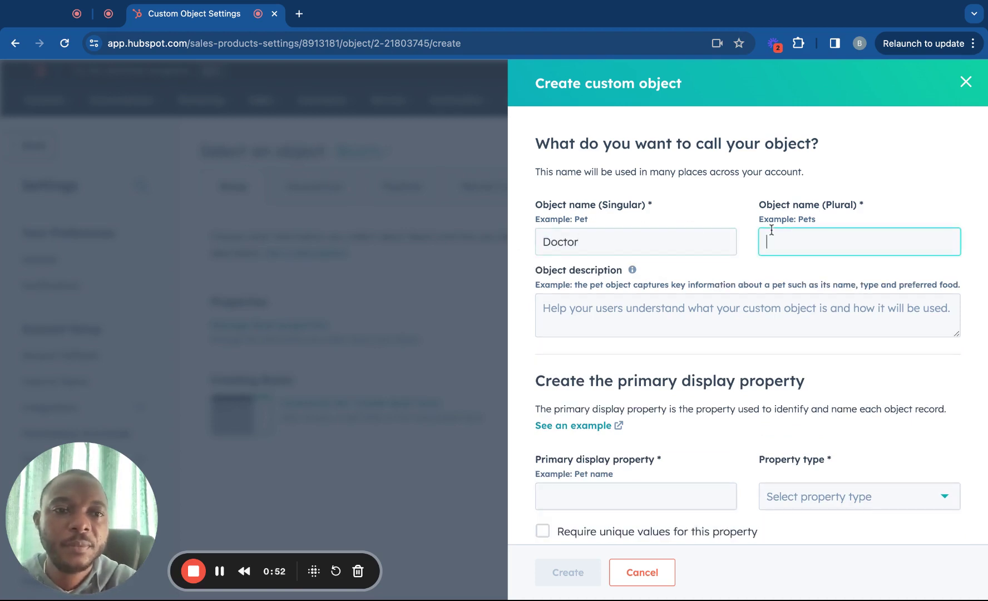
type("D")
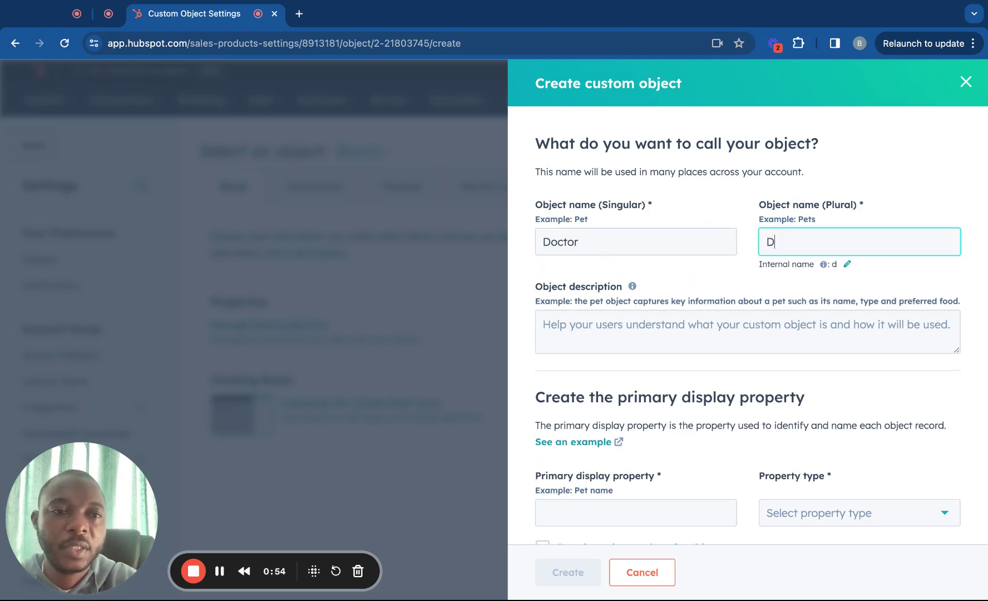
type("octors")
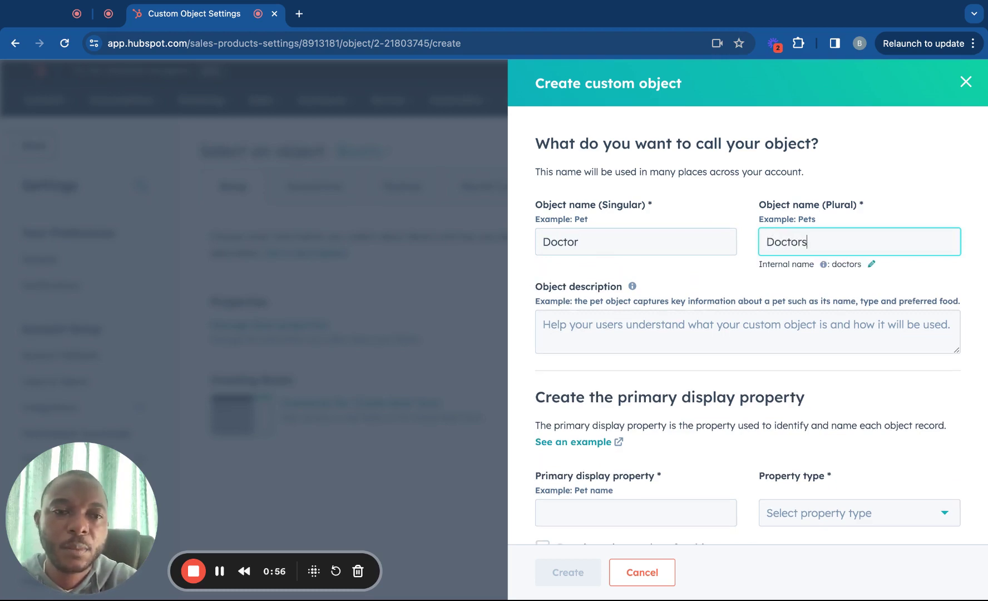
left_click(674, 328)
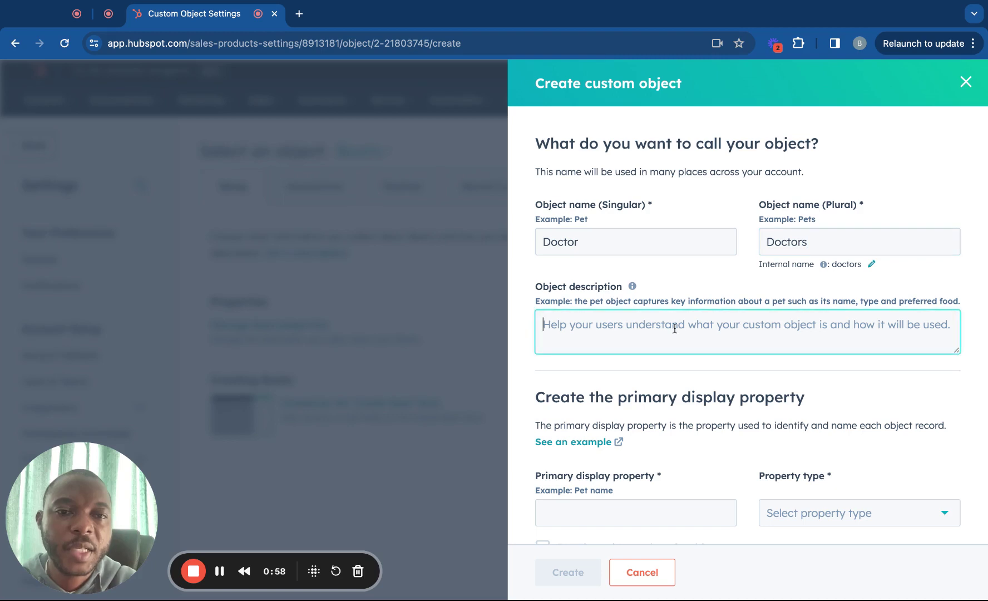
- Name the primary display property of the custom object "Doctor name"
scroll(689, 339, "down", 5)
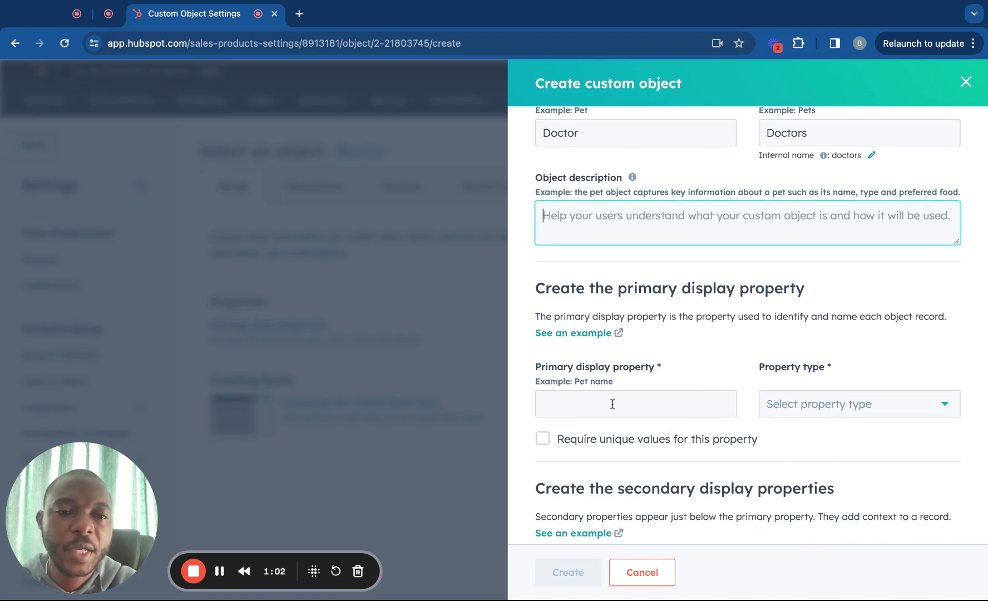
left_click(612, 404)
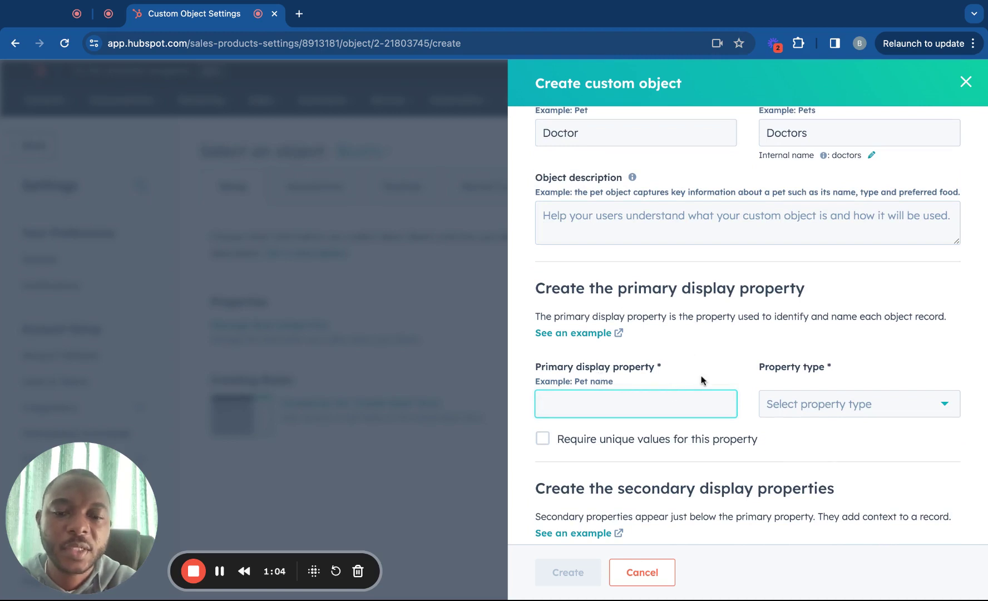
type("Doct")
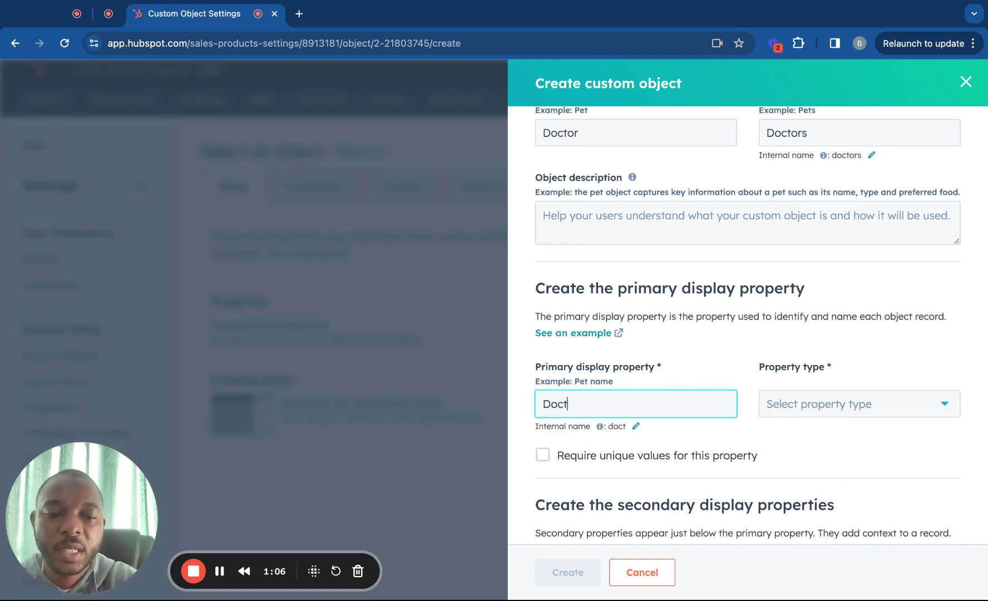
type("or Name")
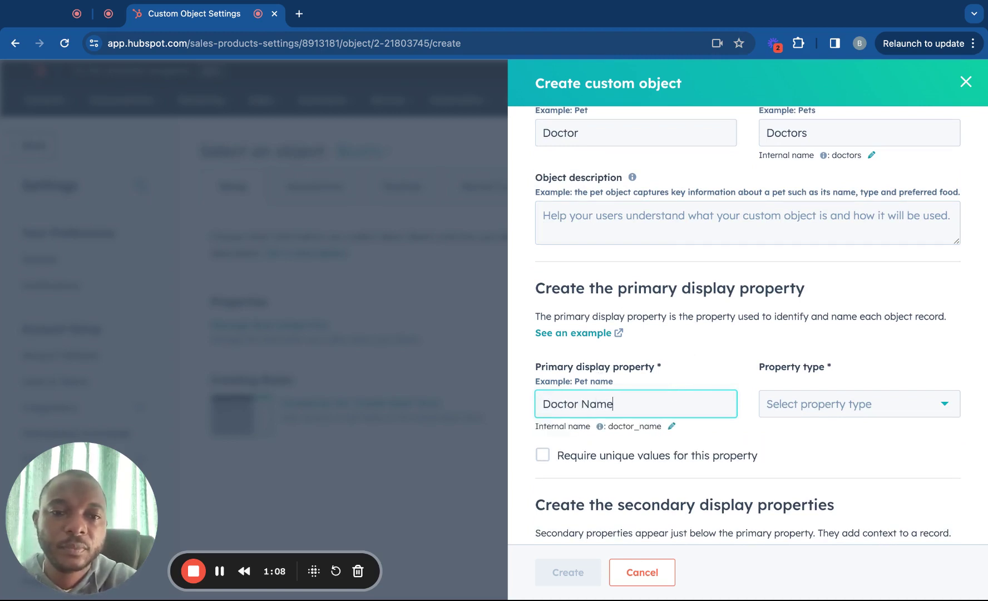
key("BackSpace")
key("BackSpace")
key("BackSpace")
key("BackSpace")
type("name")
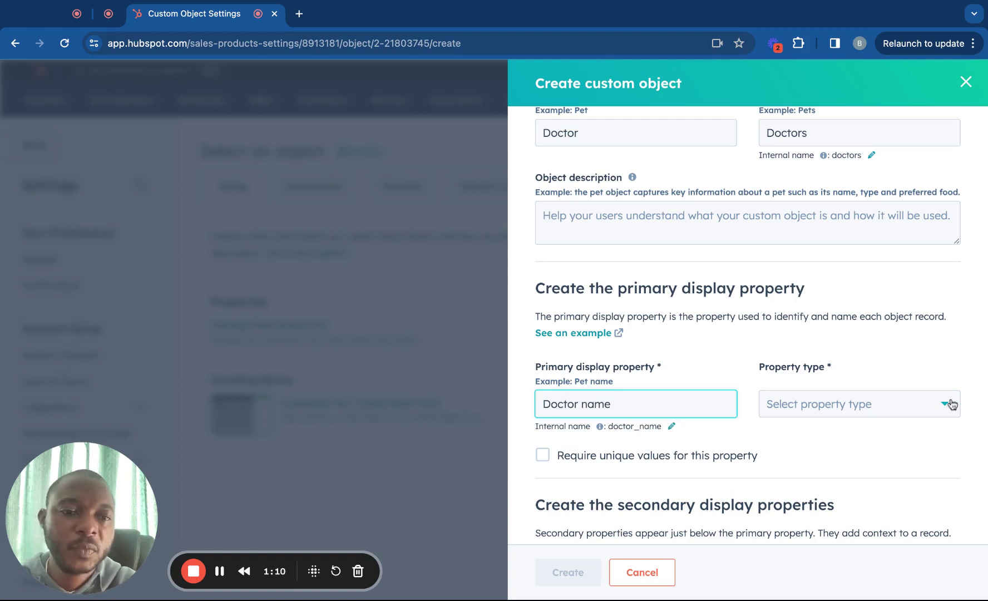
- Set the primary display property's type to Single-line text and require unique values for it
left_click(915, 411)
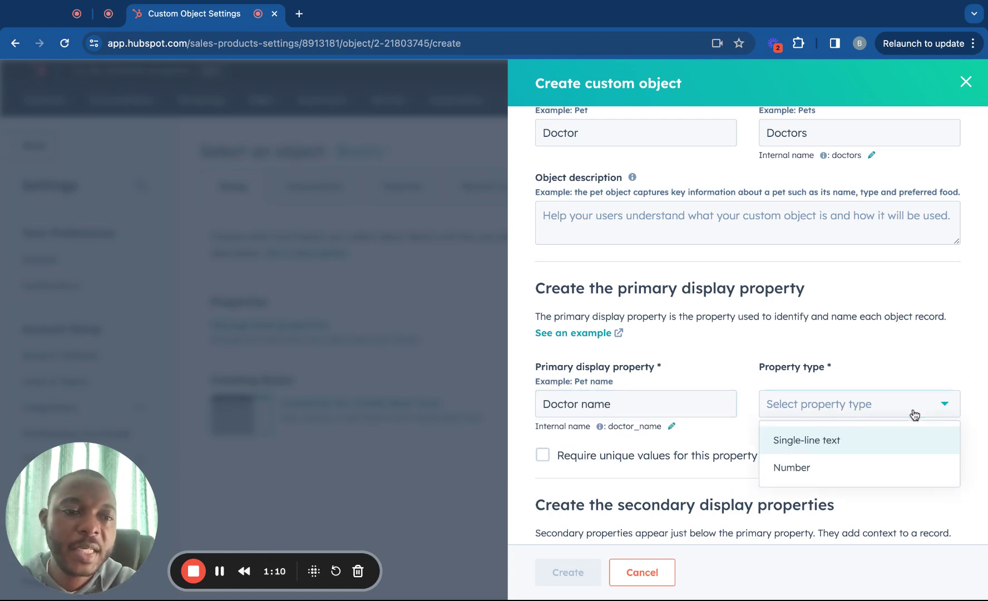
left_click(861, 444)
scroll(861, 445, "down", 2)
scroll(861, 445, "down", 2)
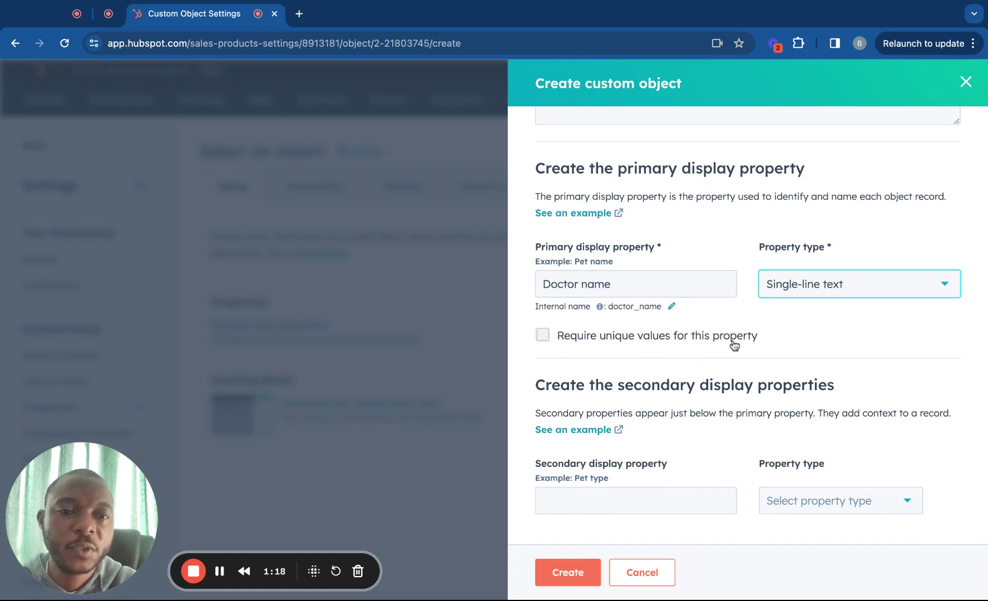
left_click(541, 337)
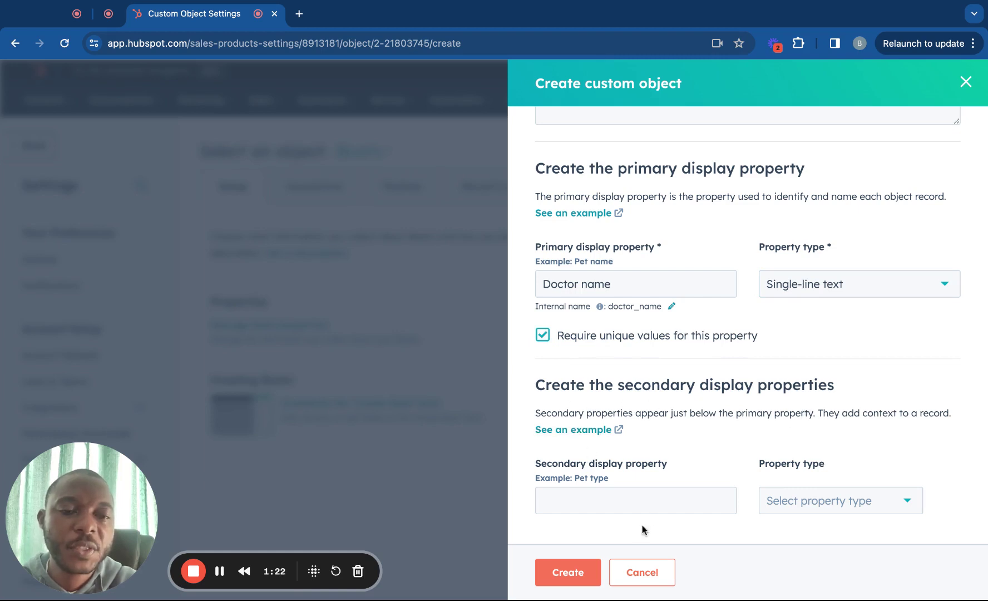
- Add a secondary display property named "Profession" with the Single-line text type
left_click(636, 503)
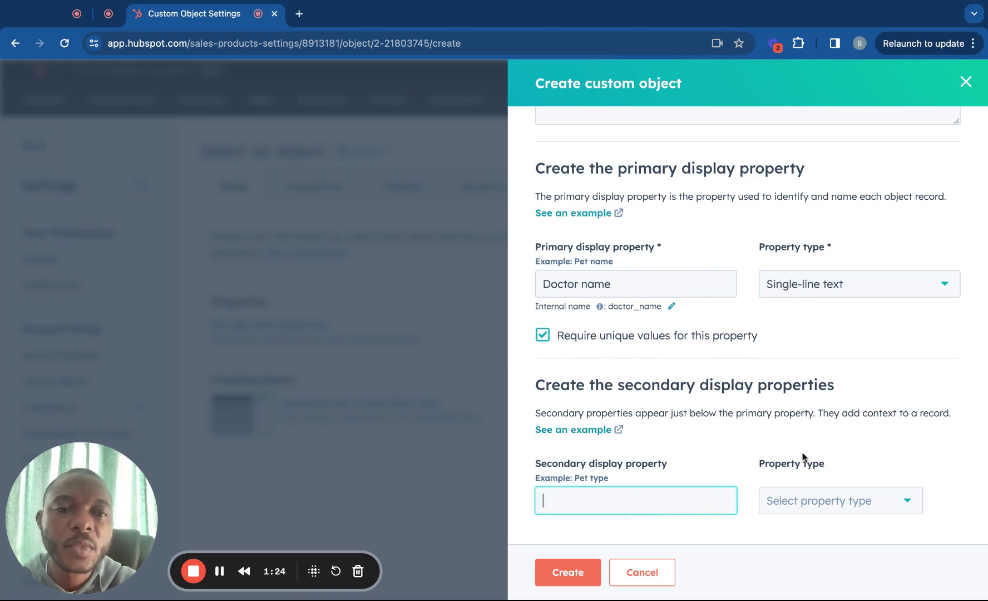
type("Profe")
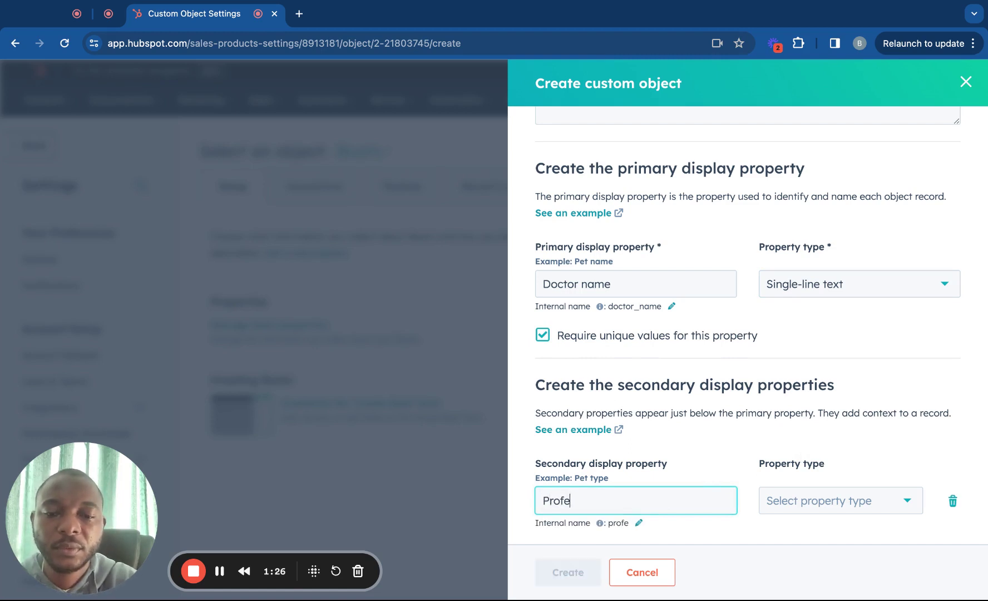
type("ssion")
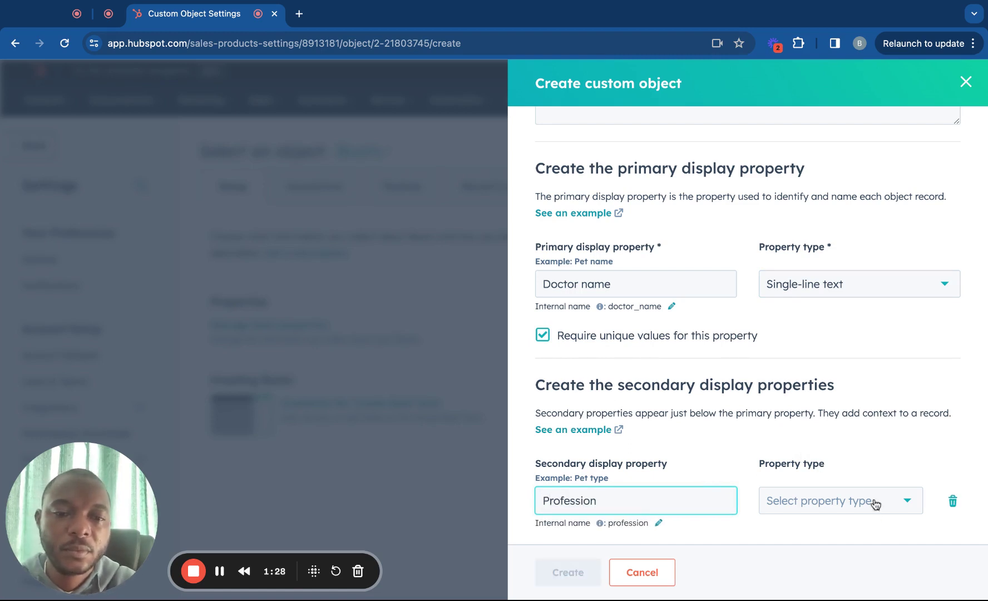
left_click(821, 553)
left_click(840, 502)
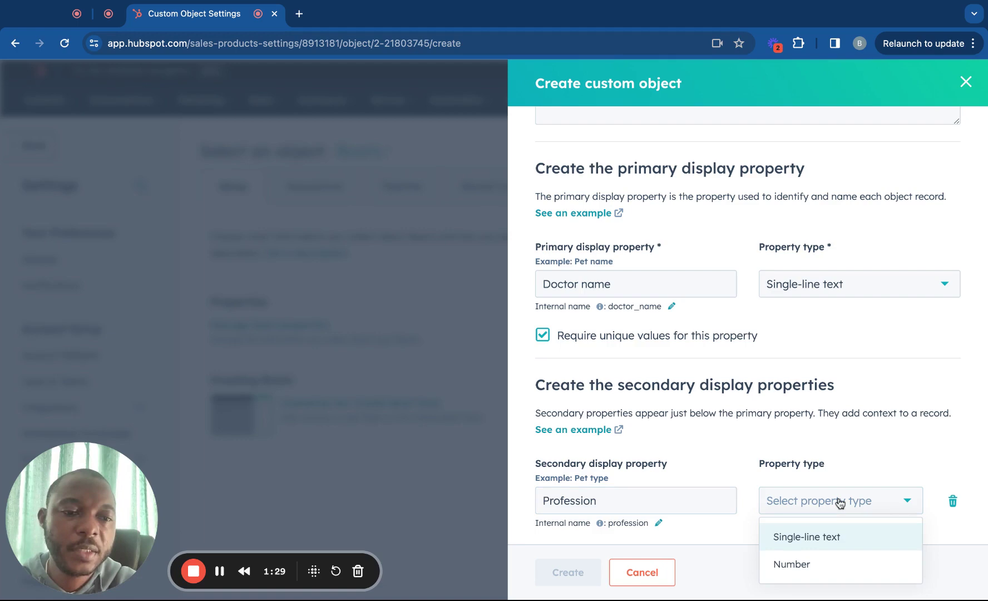
left_click(831, 538)
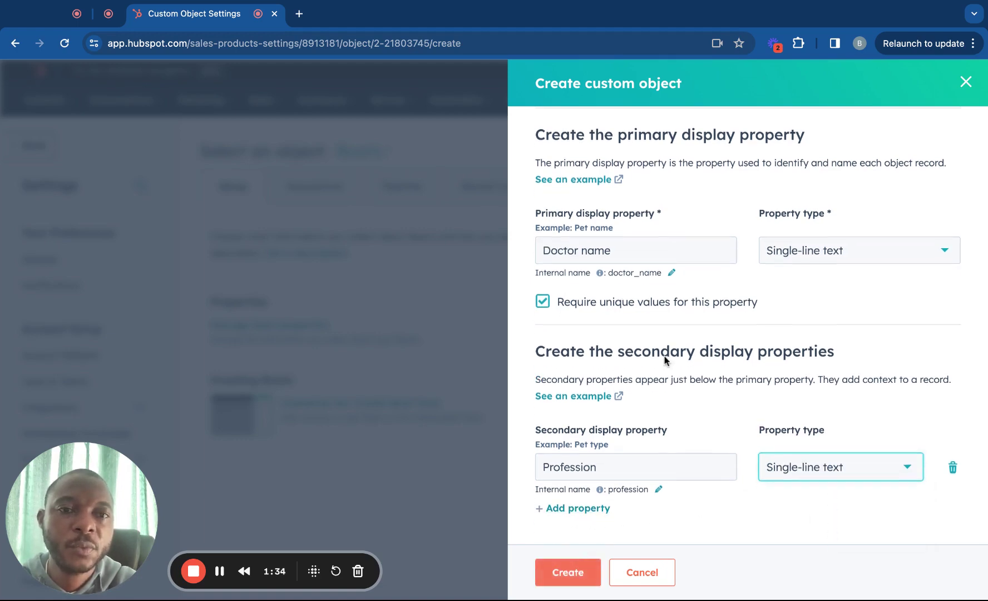
- Review the form entries, create the Doctor custom object and dismiss the notification
scroll(665, 361, "up", 5)
scroll(665, 360, "down", 3)
left_click(568, 573)
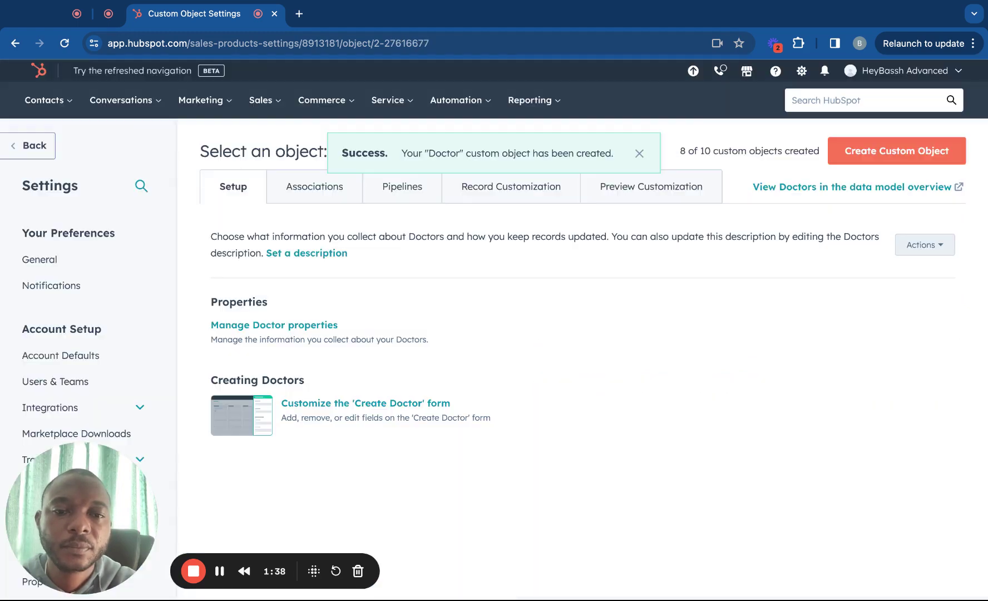
left_click(638, 154)
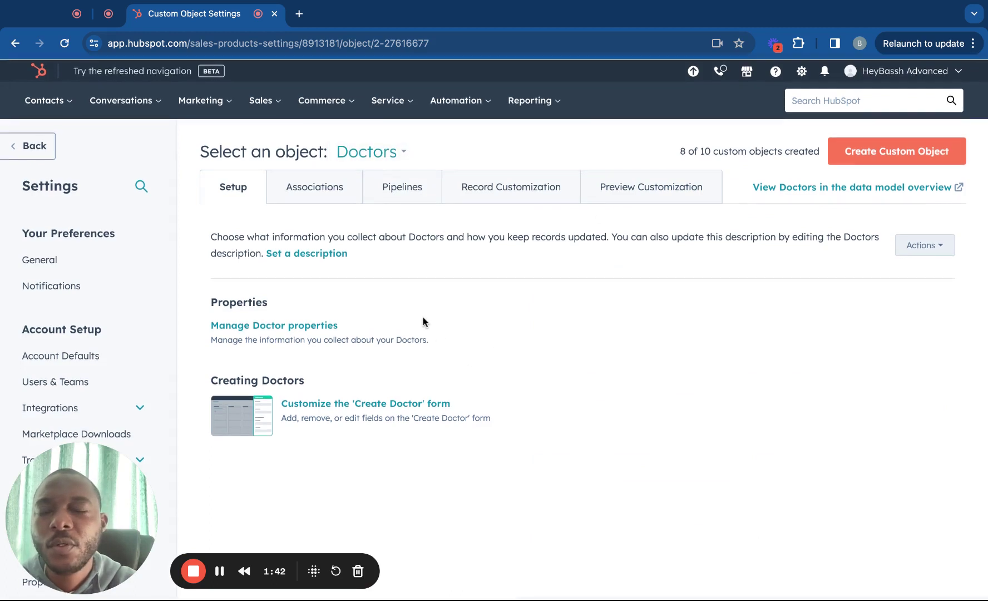
- Look for the Doctors object in the contacts navigation and reload the settings page
left_click(45, 106)
mouse_move(53, 228)
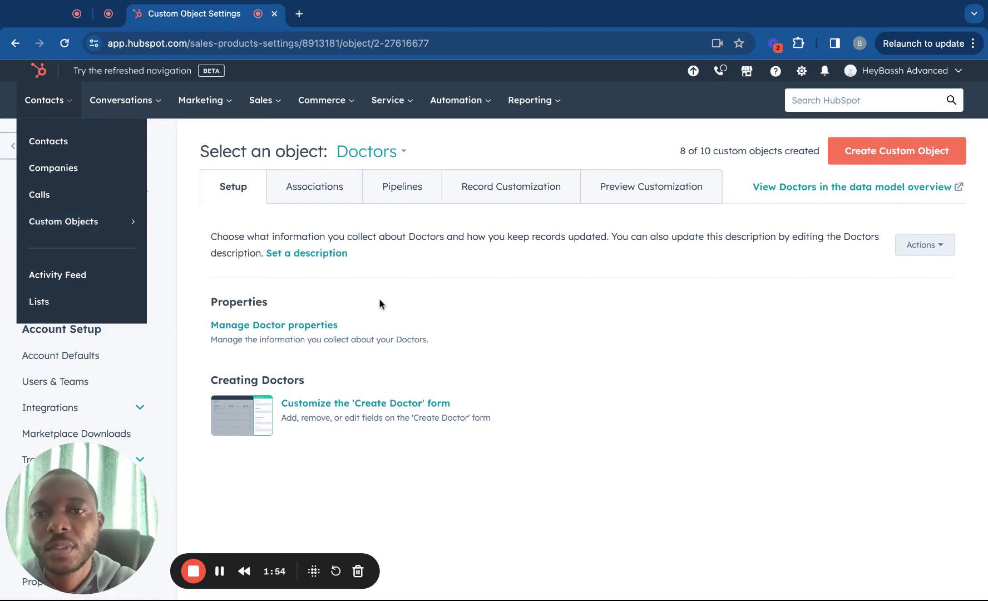
left_click(613, 320)
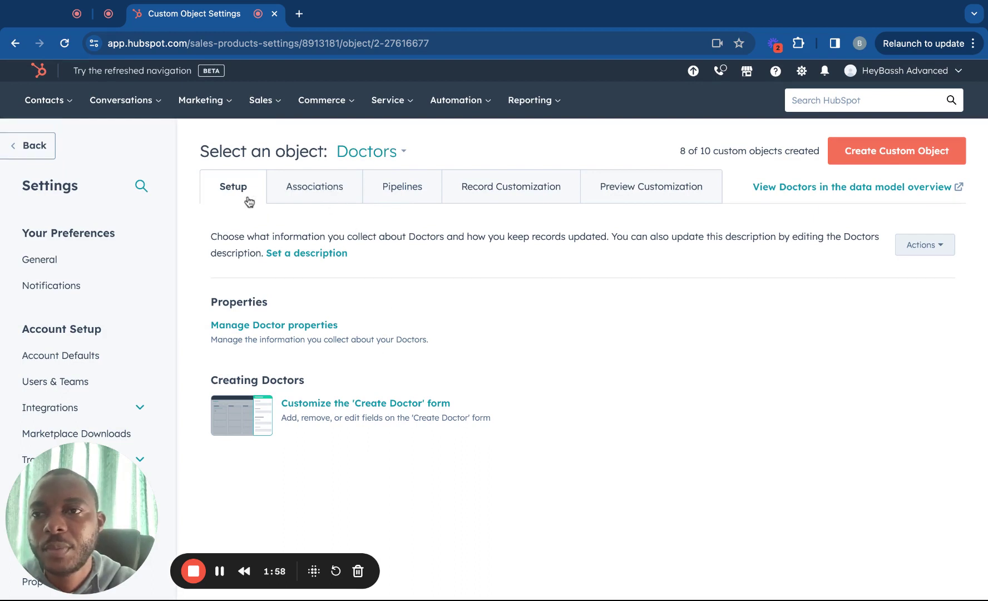
left_click(65, 43)
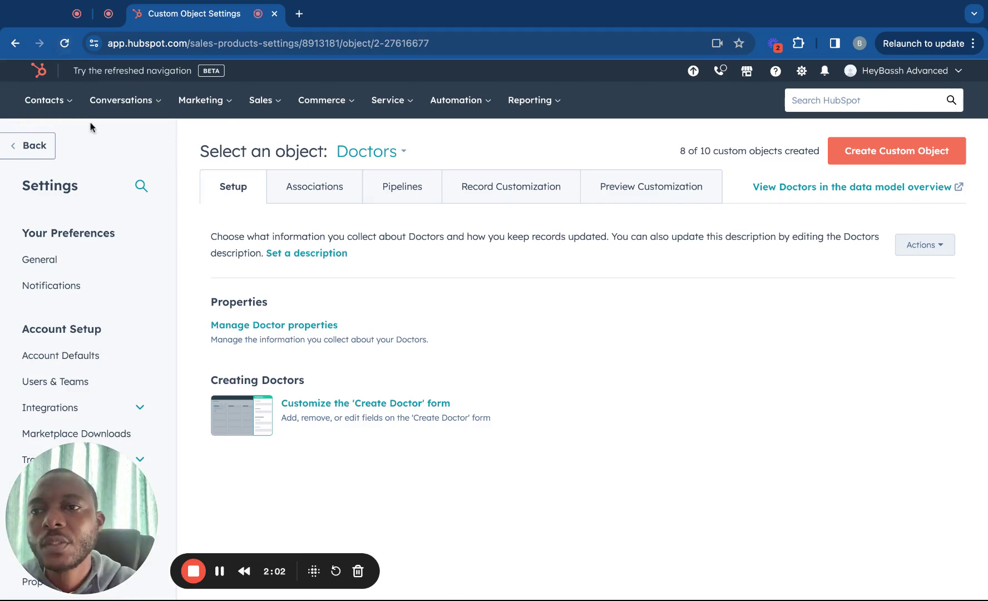
- Open the records list of the objects_id custom object
left_click(73, 100)
mouse_move(87, 233)
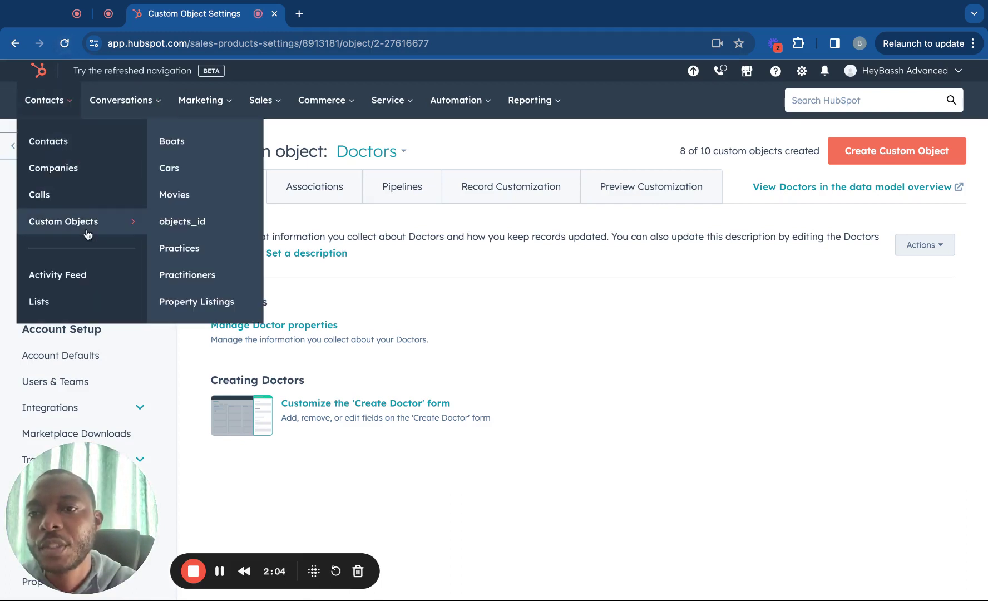
left_click(187, 226)
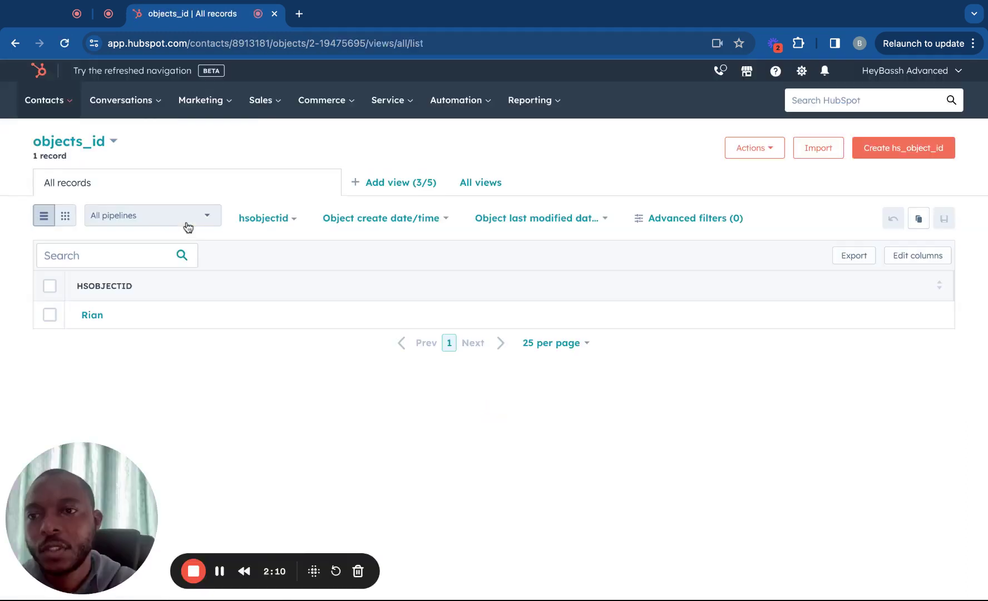
- Look for the Doctors object among the custom objects in the contacts navigation
left_click(67, 105)
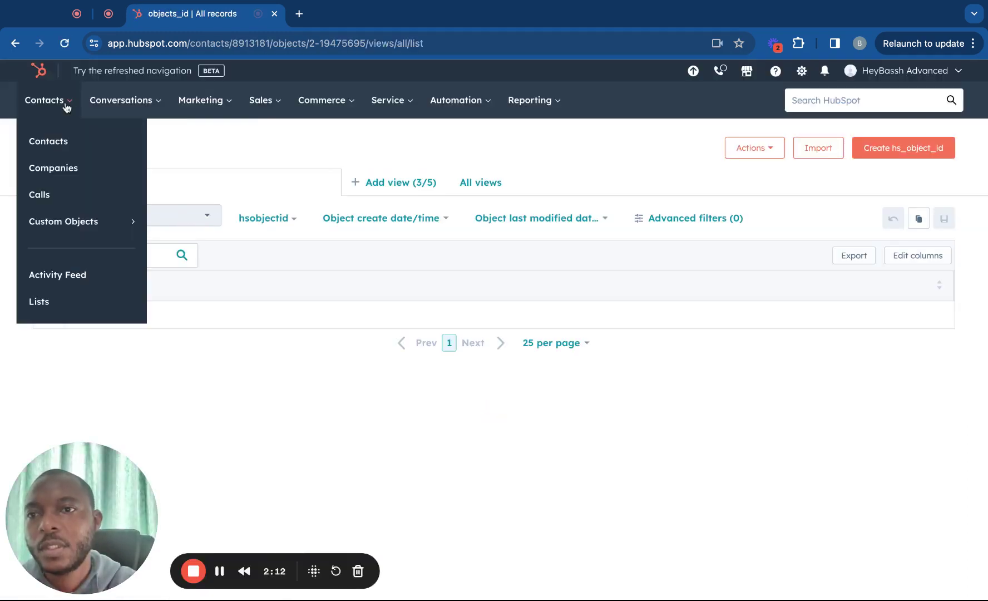
mouse_move(78, 223)
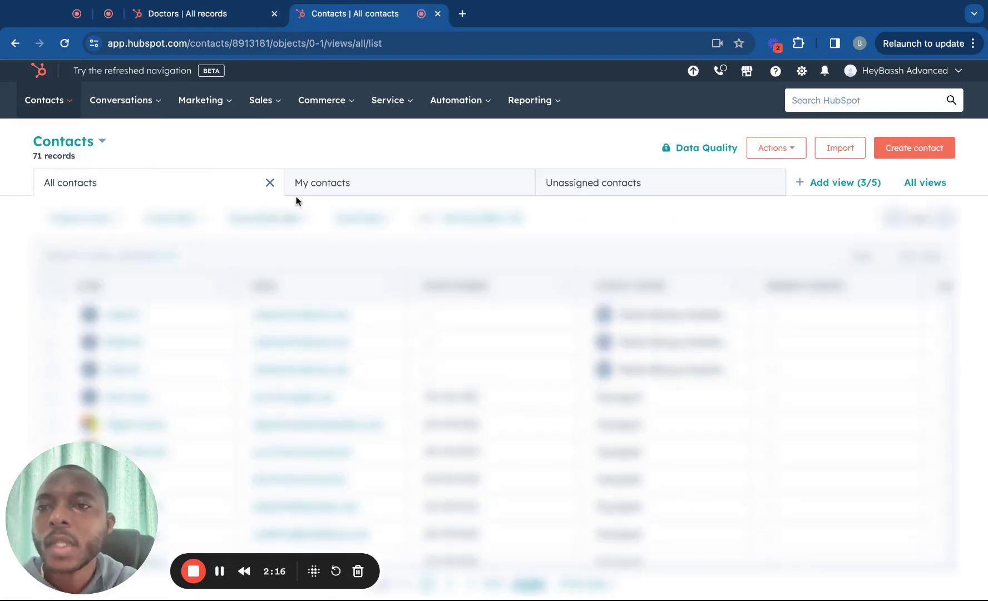
left_click(66, 99)
mouse_move(91, 228)
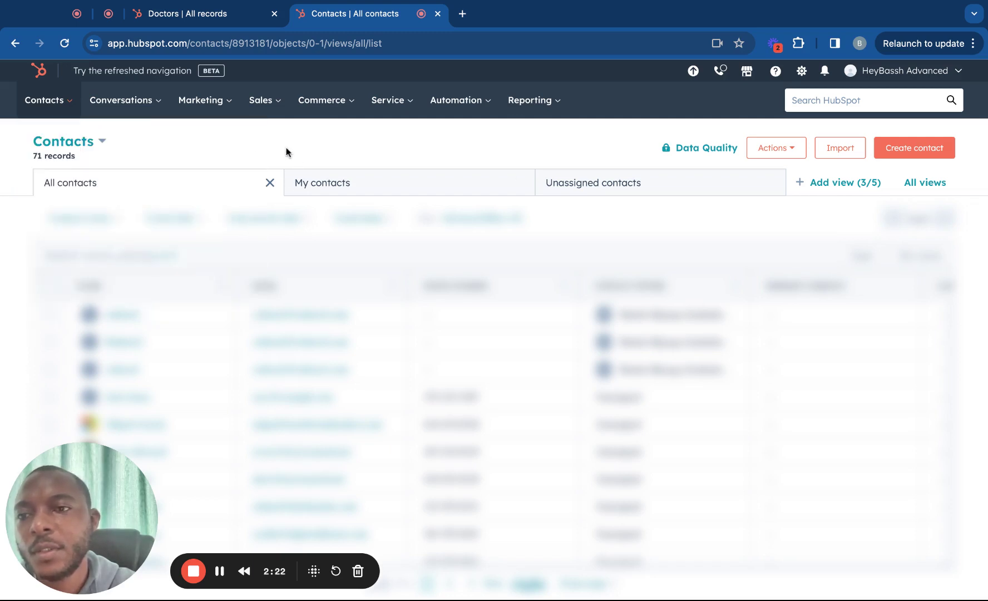
mouse_move(66, 101)
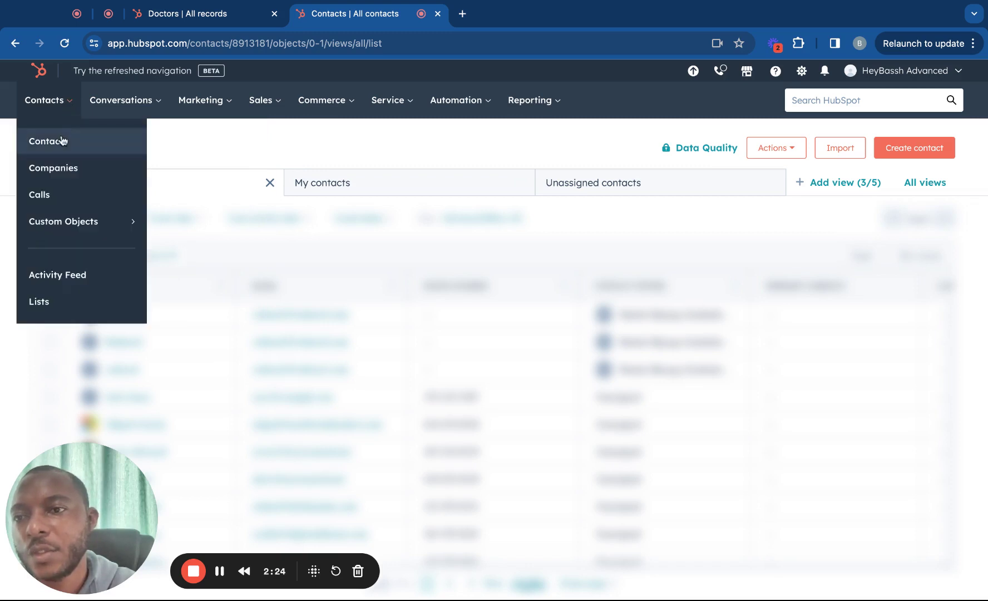
- Search the object list for "do" and switch the records list from Contacts to Doctors
left_click(97, 144)
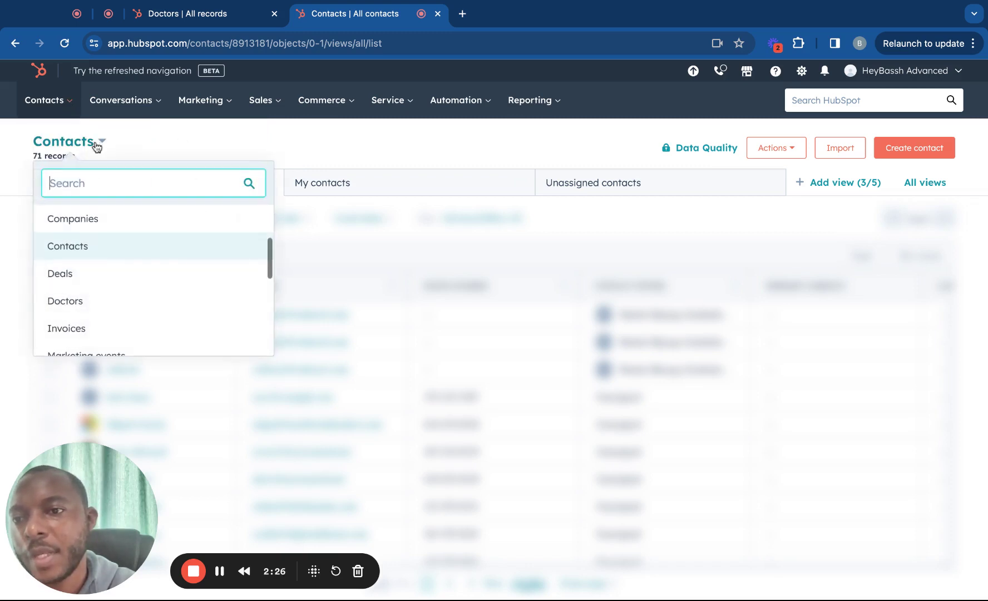
scroll(127, 309, "down", 5)
scroll(127, 310, "down", 2)
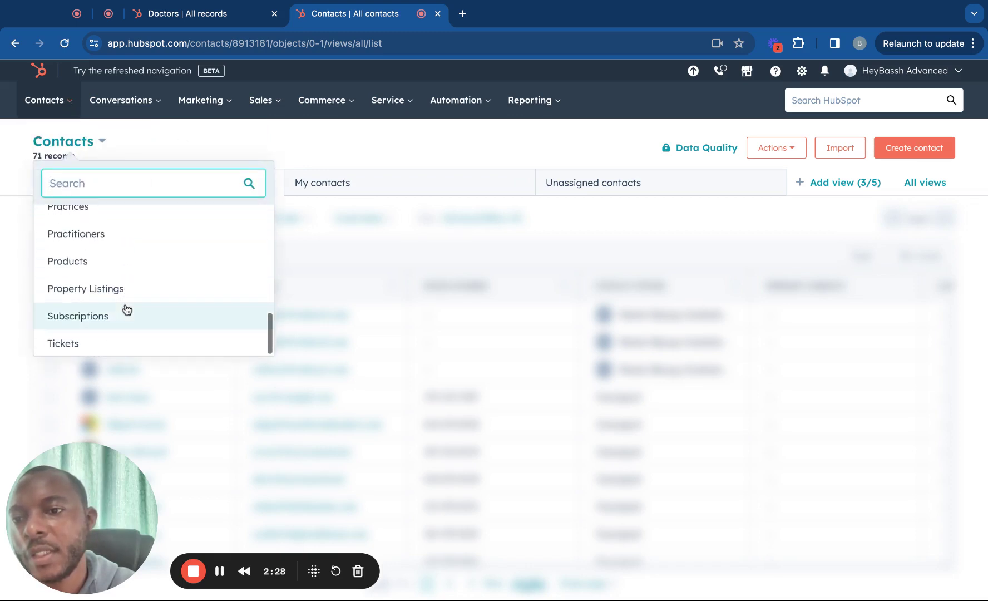
scroll(126, 308, "up", 10)
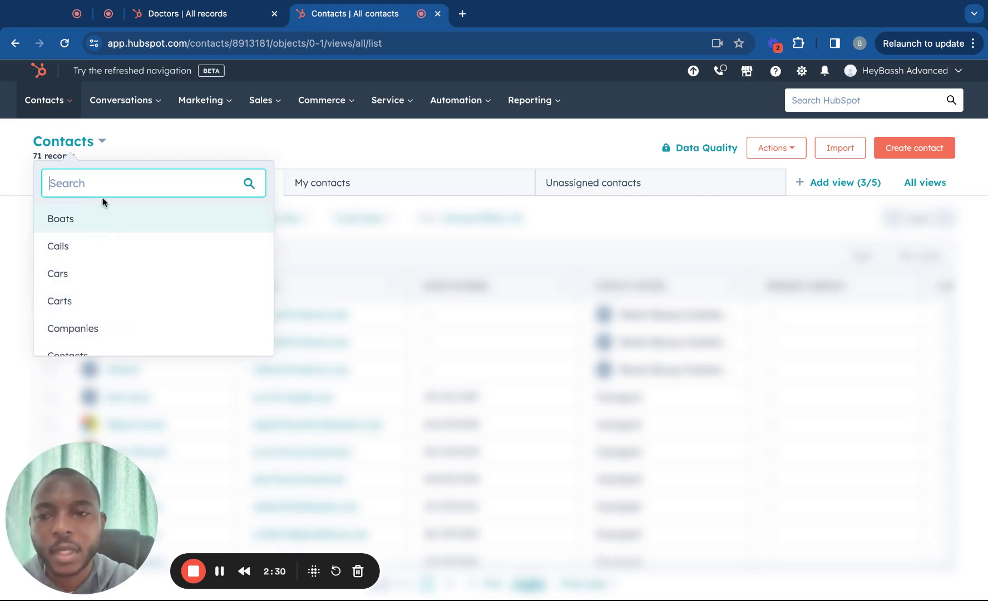
type("do")
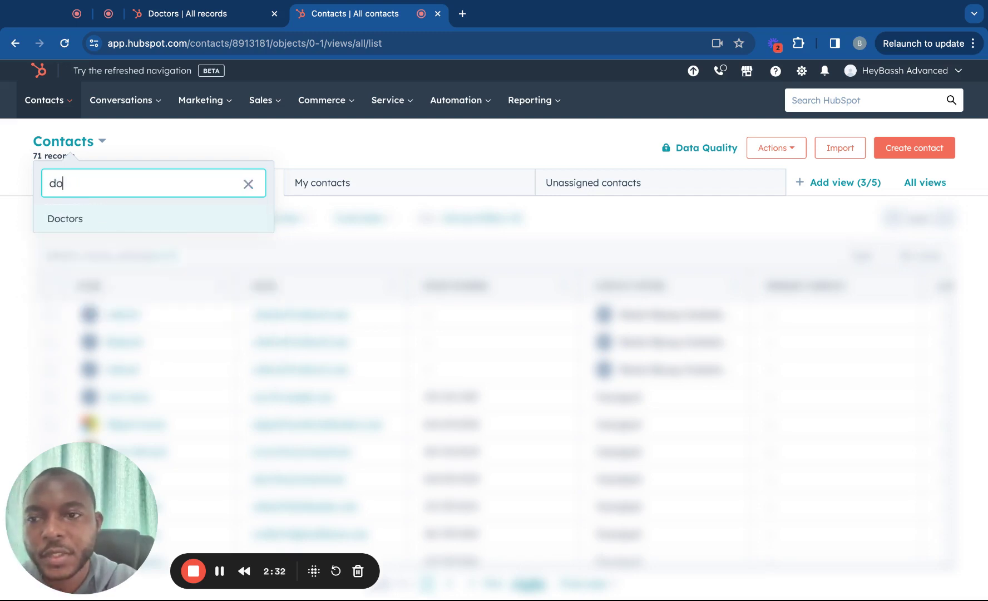
left_click(79, 220)
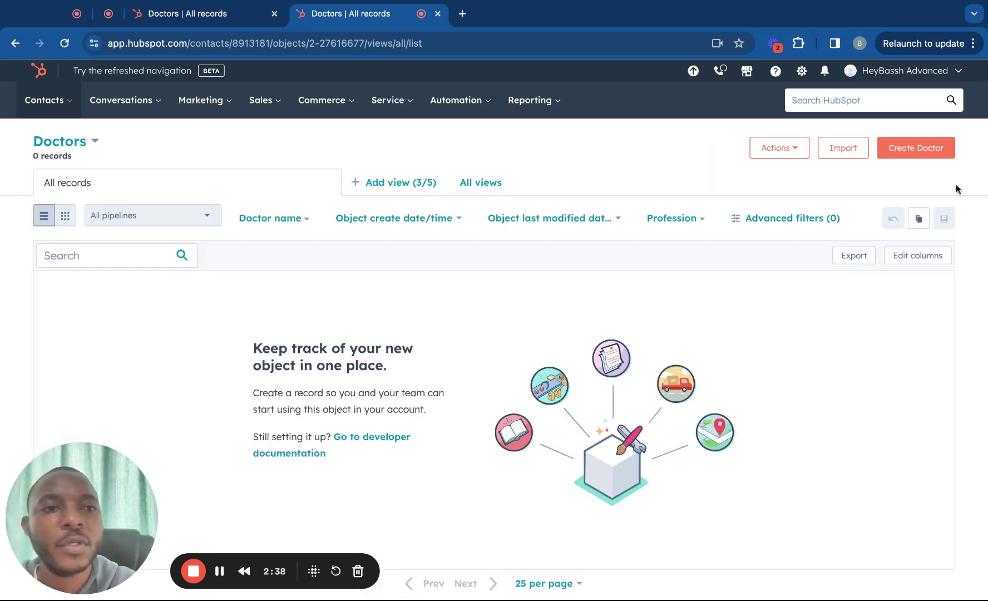
- Create a Doctor record with the doctor's full name filled in, and open the creation form's editor
left_click(918, 149)
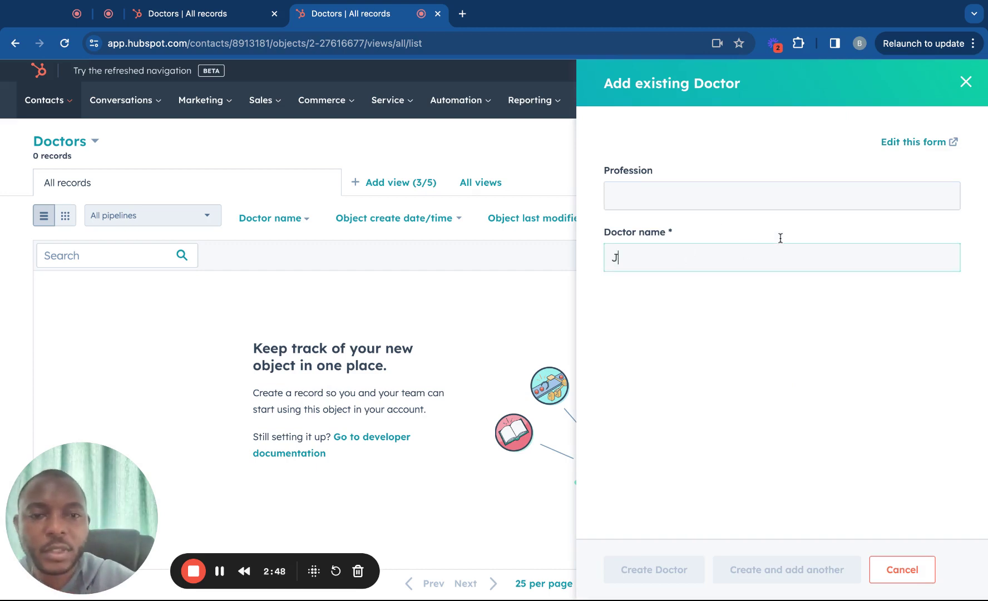
type("John Doe")
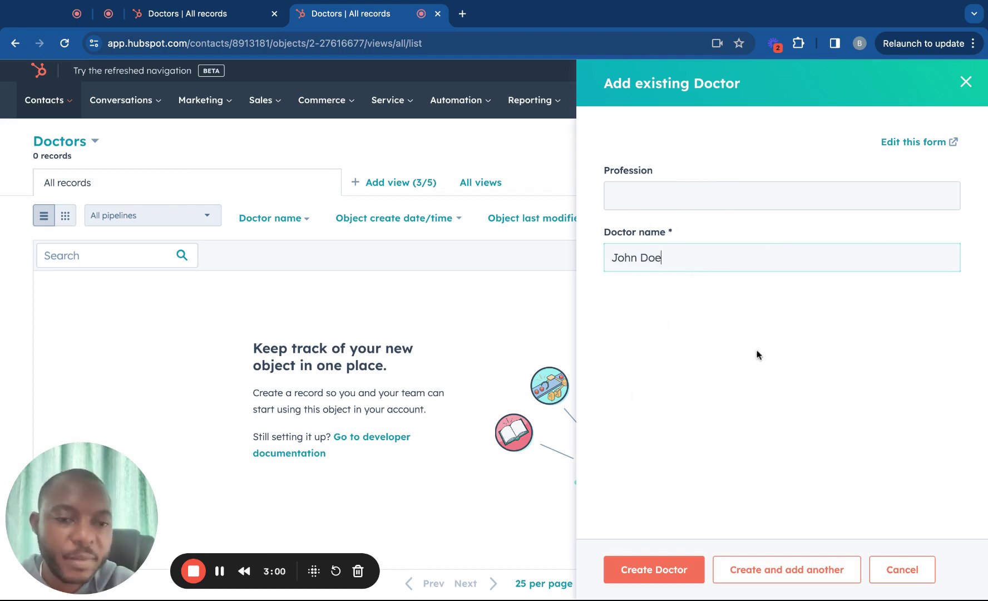
left_click(666, 577)
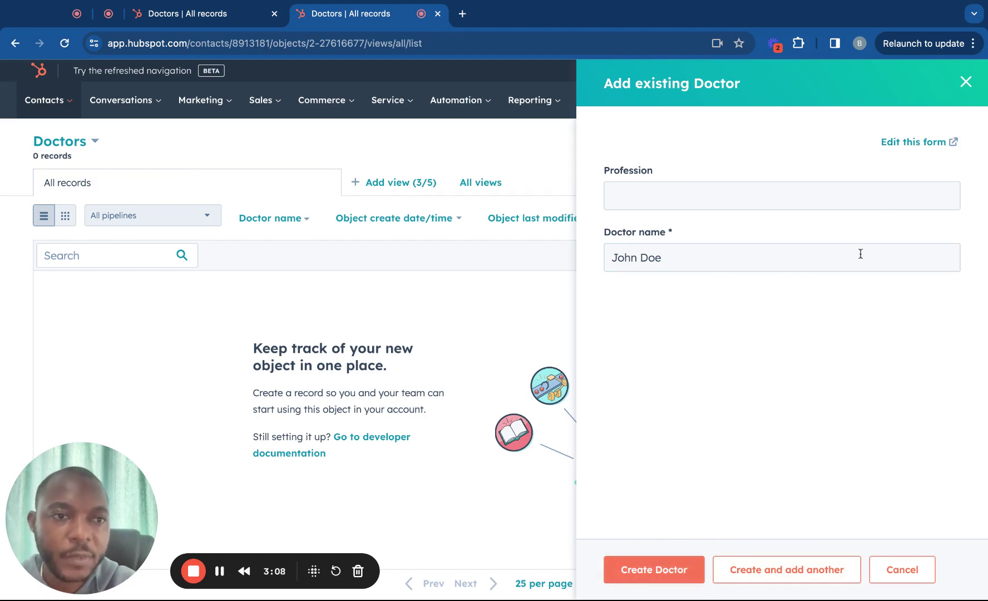
left_click(915, 143)
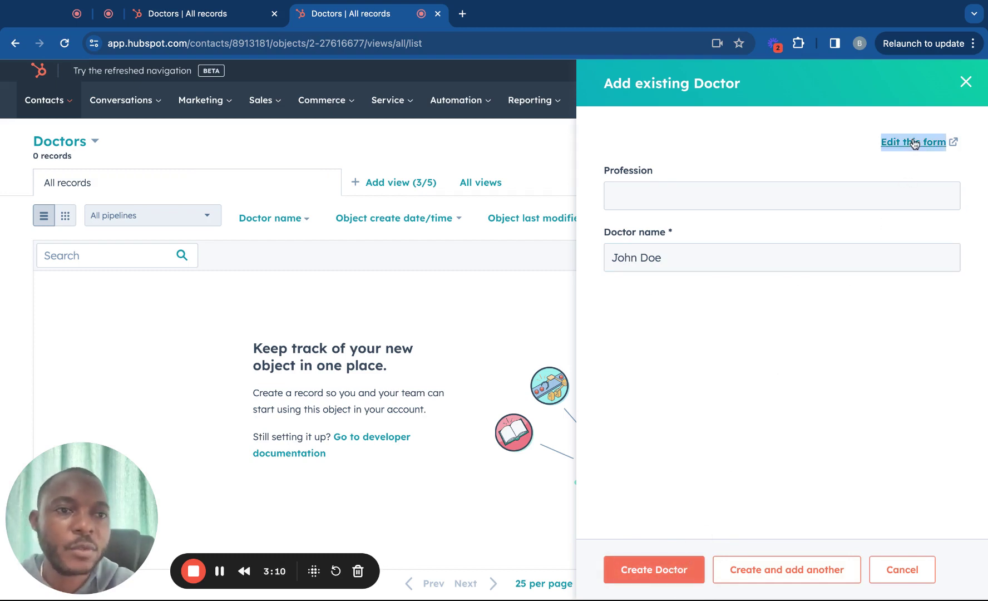
left_click(658, 576)
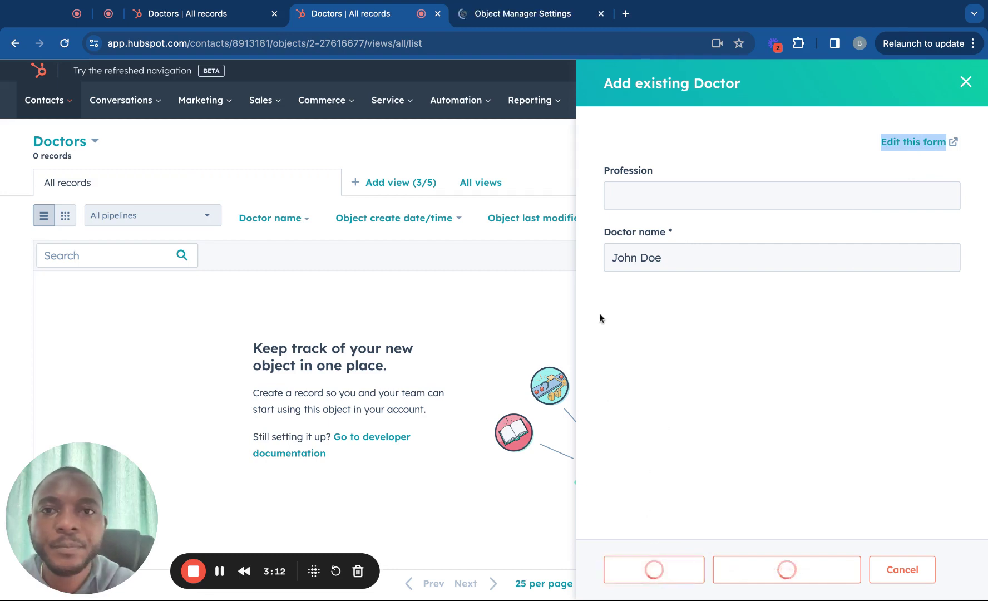
- Move the Doctor name field above Profession in the Doctor form and save the form
left_click(510, 12)
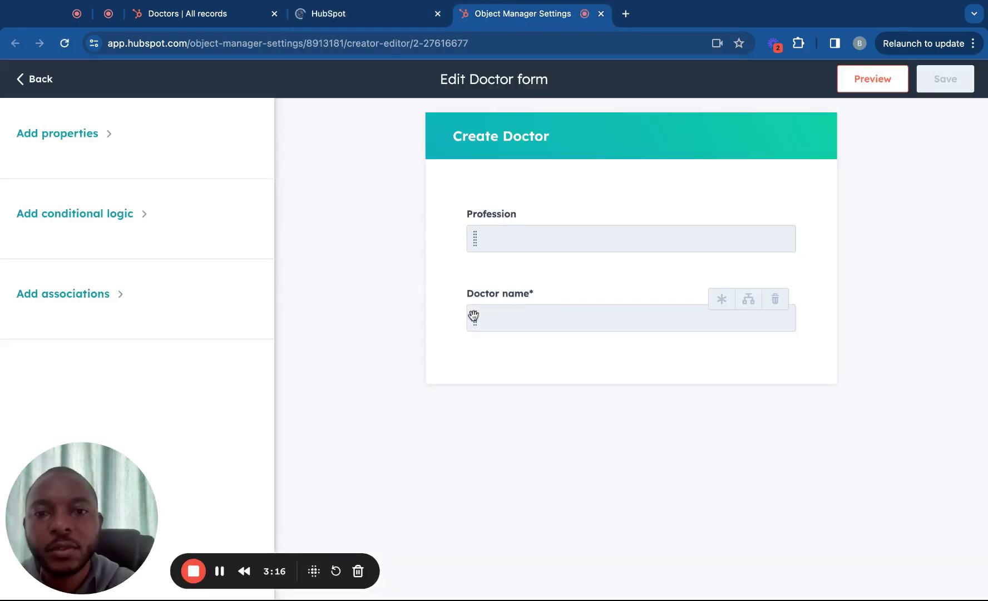
left_click_drag(473, 316, 482, 204)
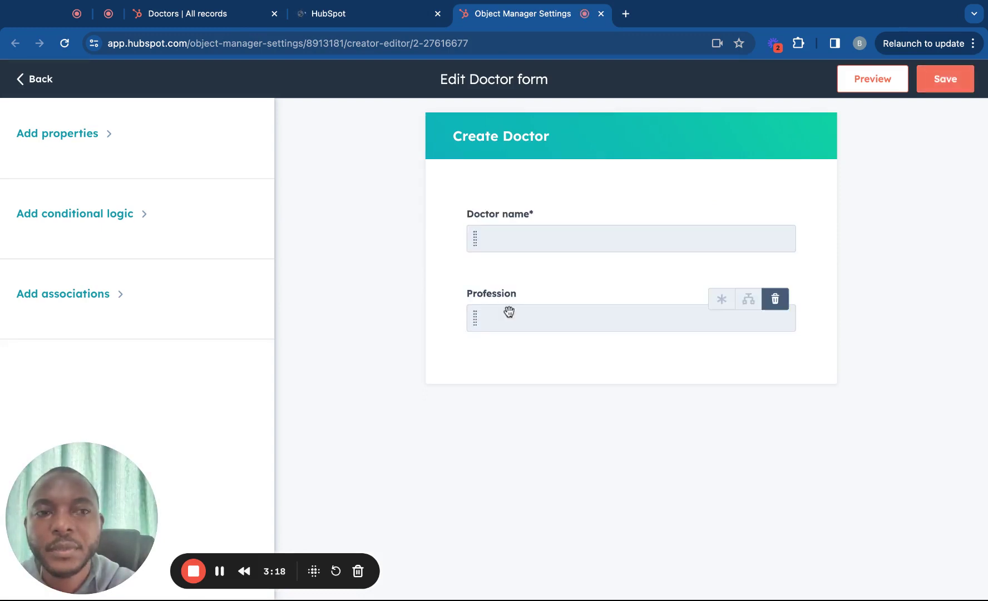
left_click(969, 71)
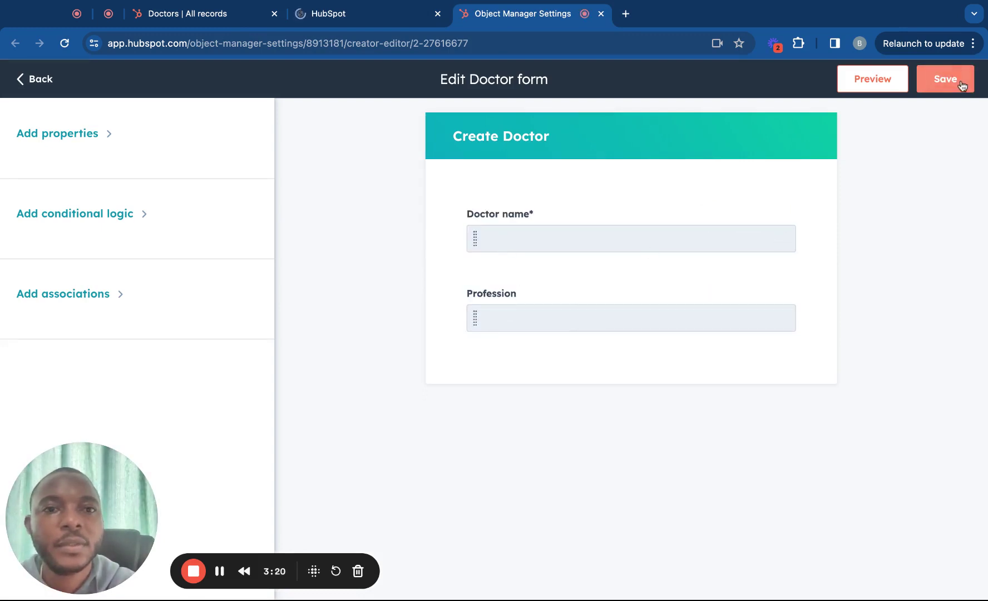
- Return to the Doctors records list, check the field order in the new-record form and cancel it
left_click(334, 19)
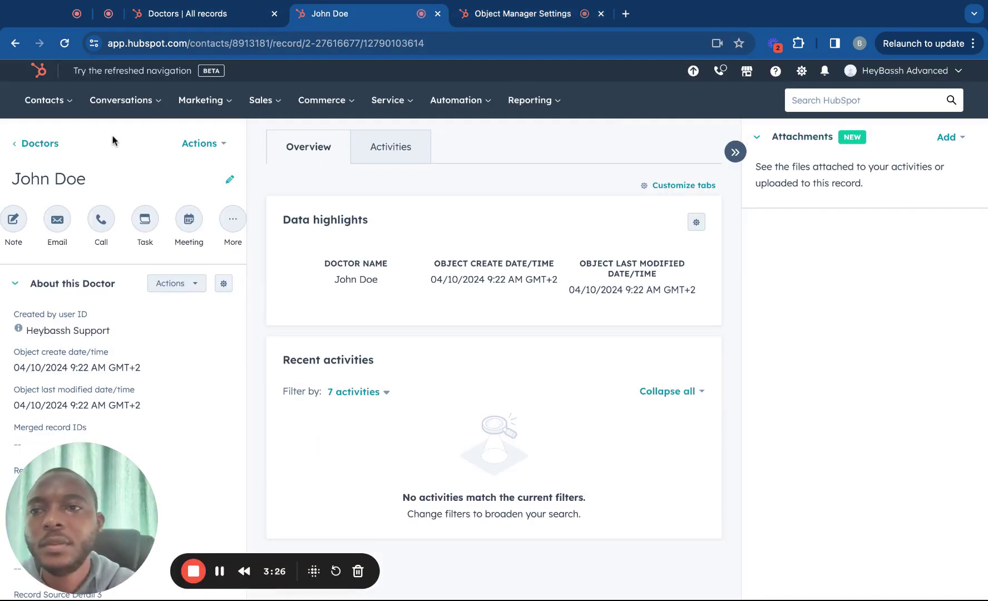
left_click(40, 142)
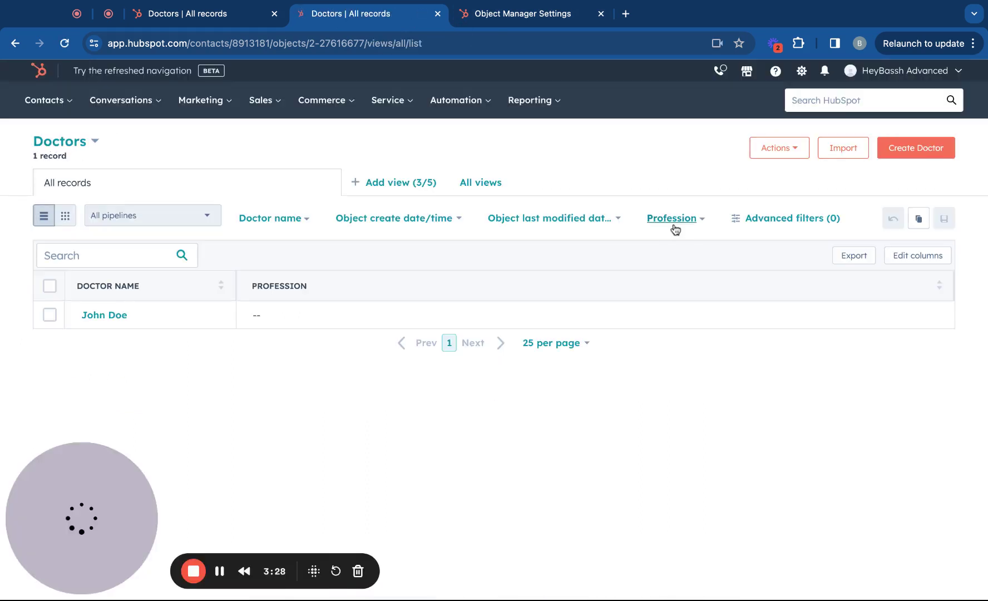
left_click(901, 153)
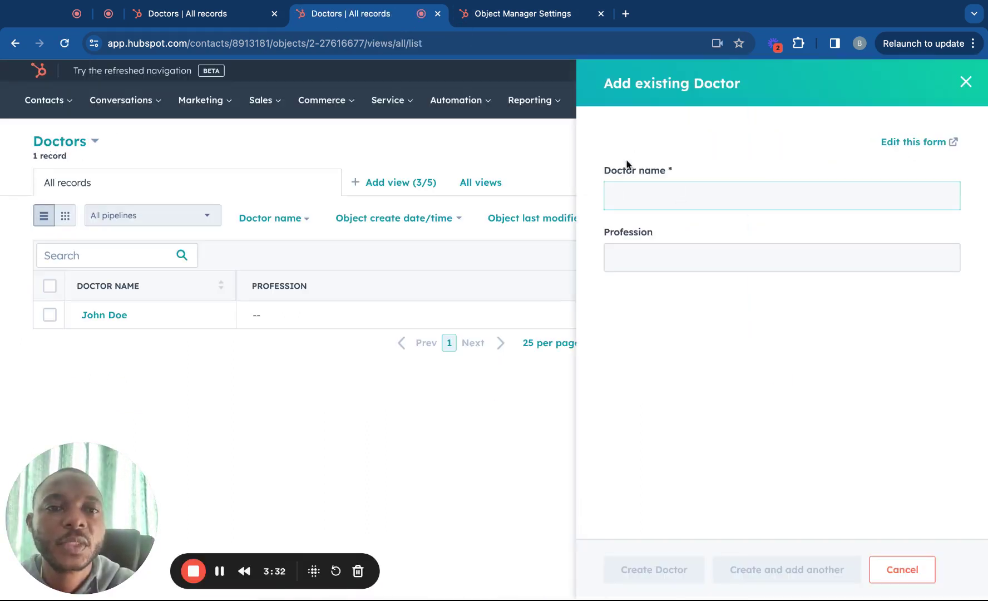
left_click(902, 569)
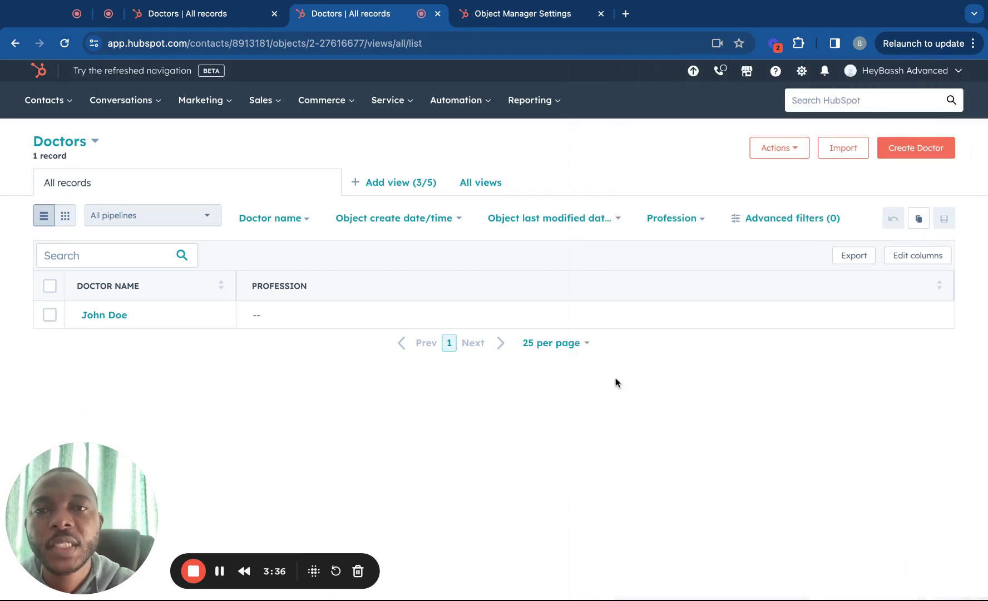